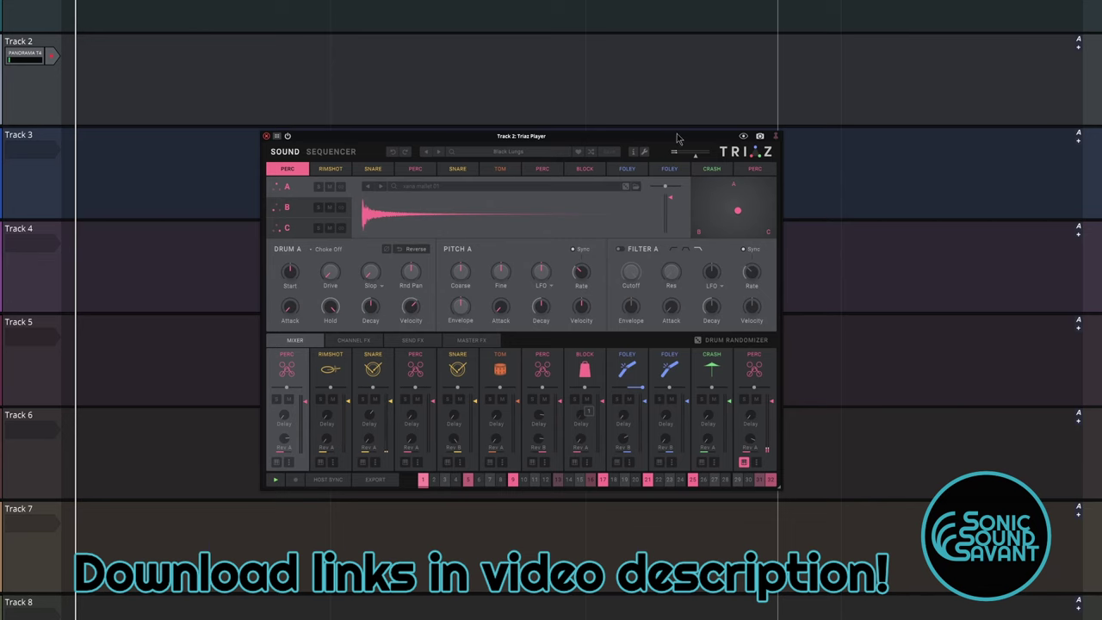
# Step: Load random drum kits from the Triaz preset library to audition them
pyautogui.click(592, 148)
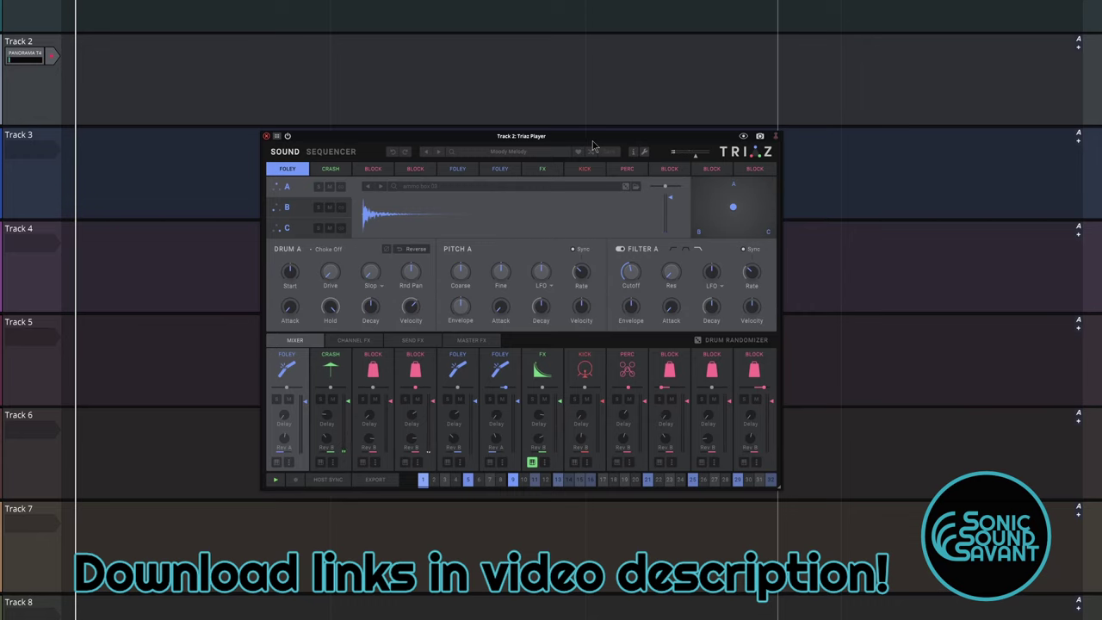
pyautogui.click(591, 149)
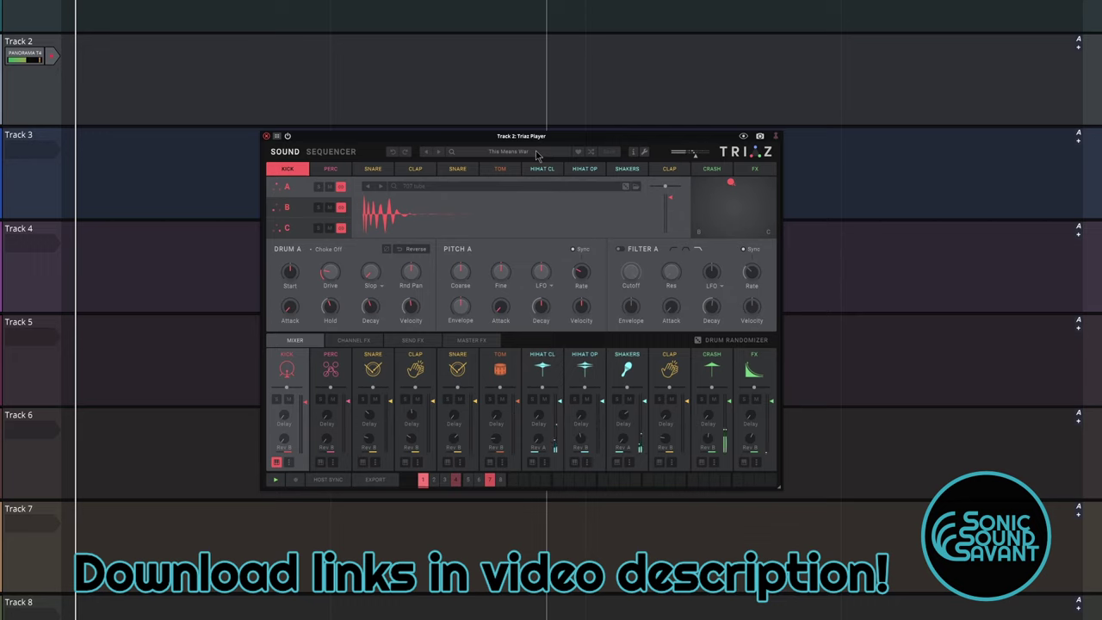
# Step: Audition every drum channel of the This Means War kit in order, from Perc through FX
pyautogui.click(332, 170)
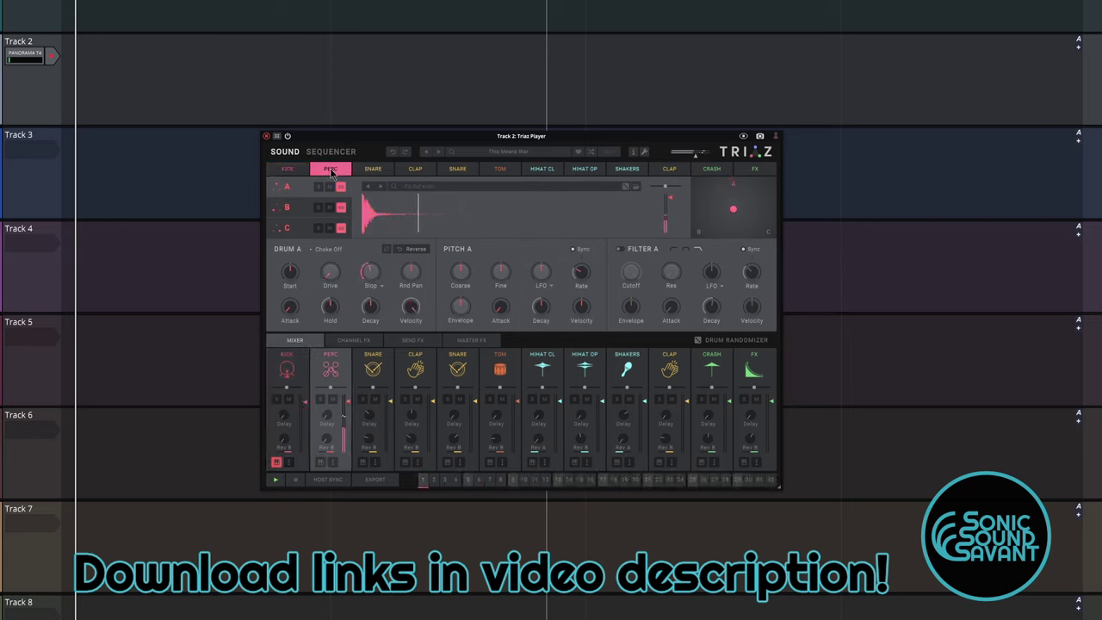
pyautogui.click(373, 170)
pyautogui.click(415, 170)
pyautogui.click(457, 169)
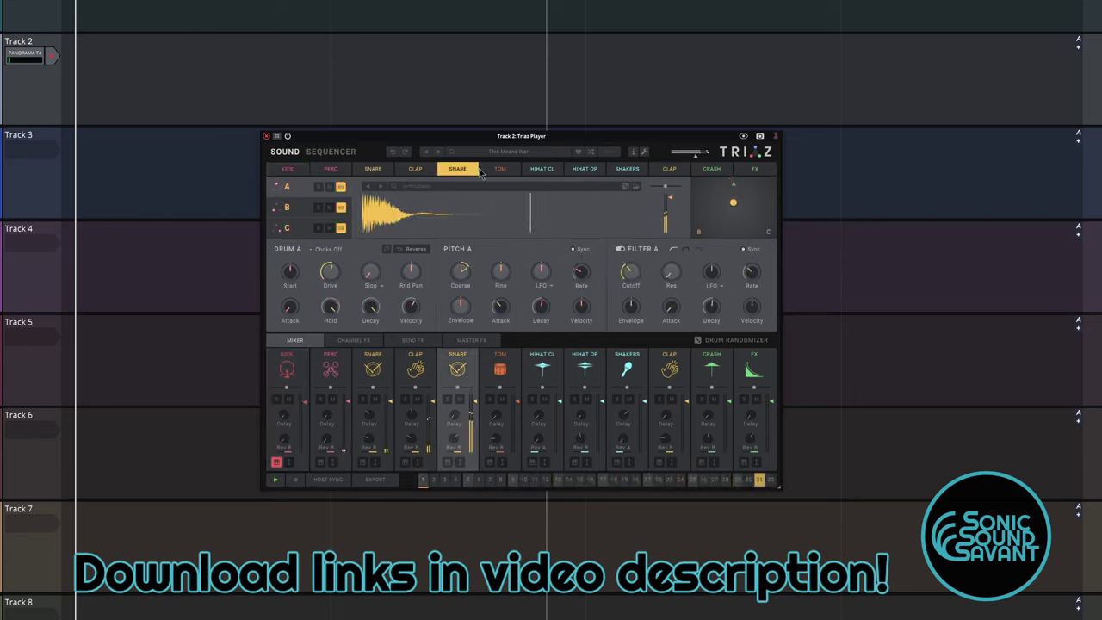
pyautogui.click(500, 169)
pyautogui.click(542, 170)
pyautogui.click(585, 169)
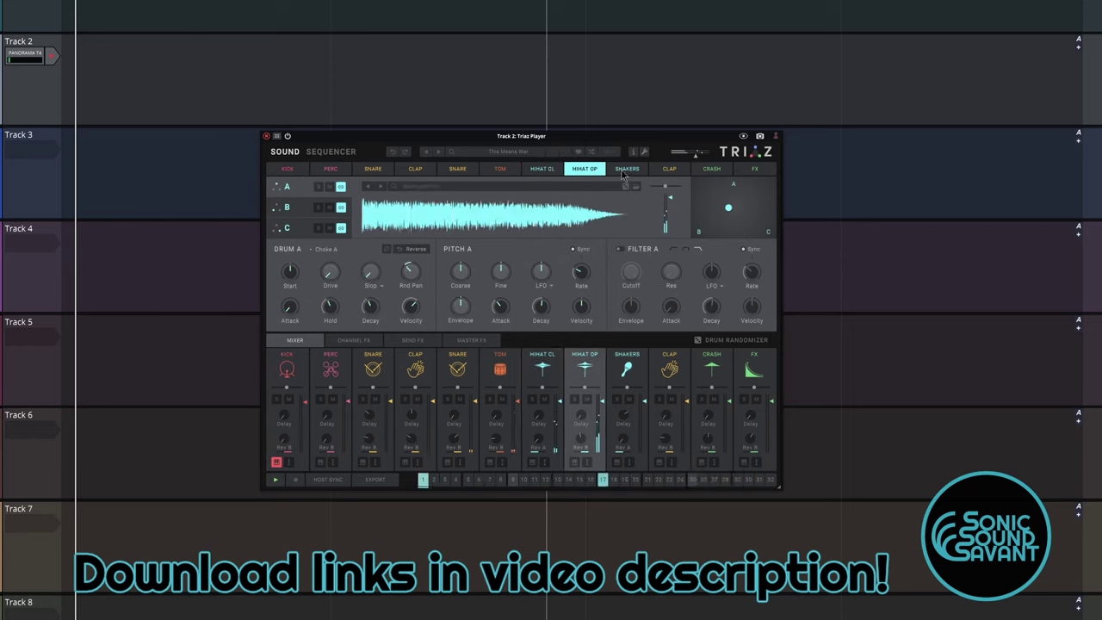
pyautogui.click(627, 170)
pyautogui.click(669, 169)
pyautogui.click(711, 169)
pyautogui.click(753, 169)
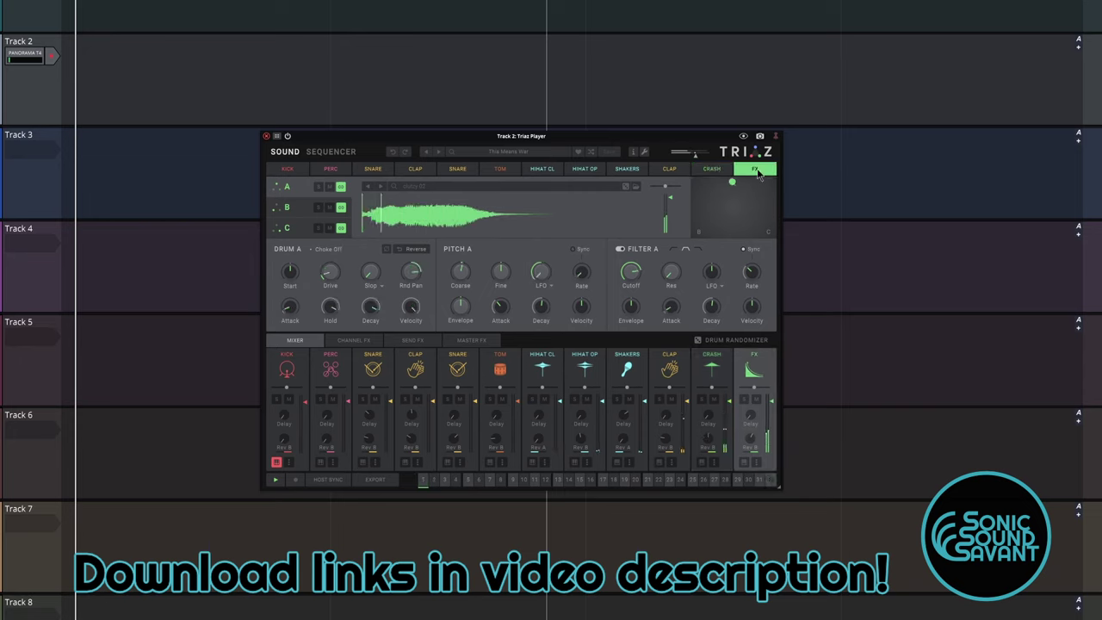
# Step: Move the FX channel's layer blend point from A towards the pad's centre and audition the FX and Crash sounds
pyautogui.moveTo(731, 181); pyautogui.dragTo(721, 206)
pyautogui.click(746, 171)
pyautogui.click(716, 170)
# Step: Shift the Kick channel's layer blend point away from A to between A and B, and audition the kick
pyautogui.click(288, 169)
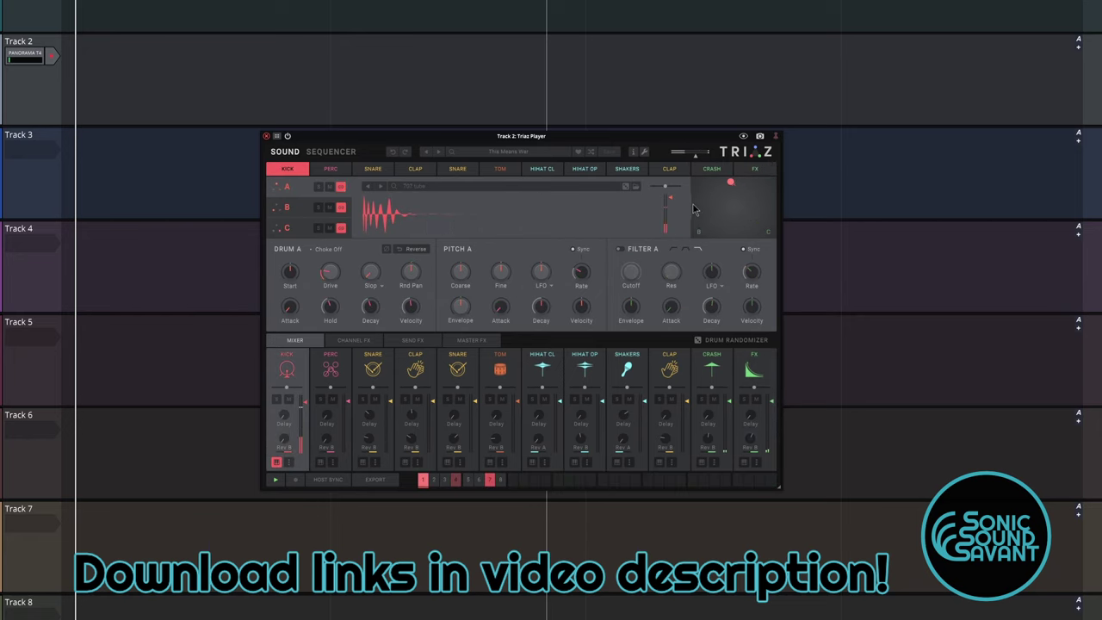
pyautogui.moveTo(734, 184); pyautogui.dragTo(729, 221)
pyautogui.click(753, 222)
pyautogui.click(284, 171)
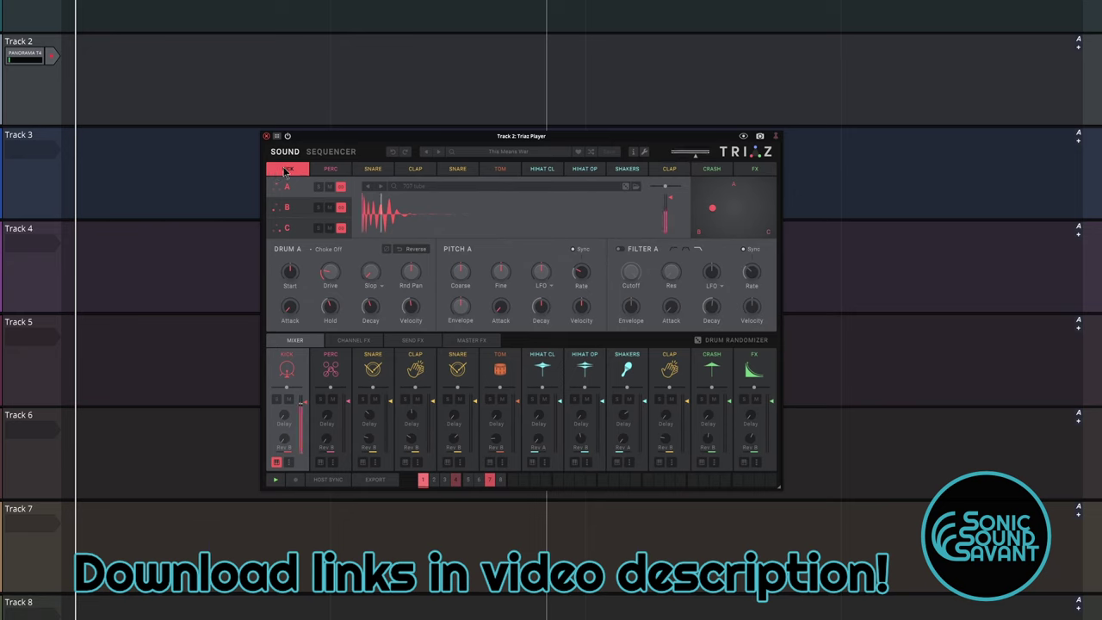
# Step: Audition the kit's channels again in order, from Perc through Crash
pyautogui.click(332, 169)
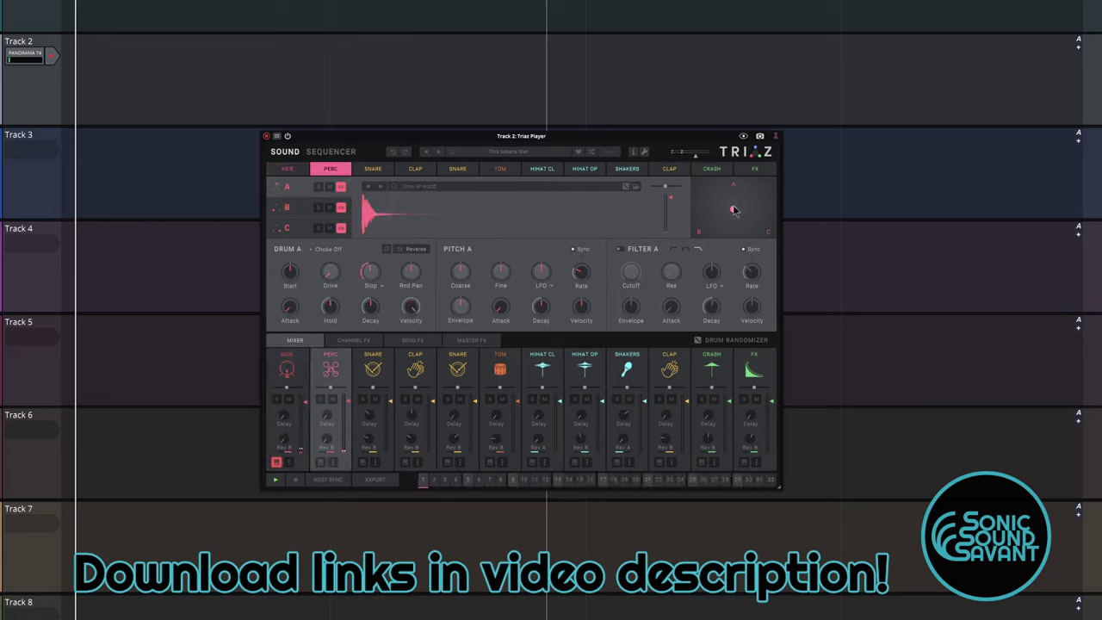
pyautogui.click(346, 171)
pyautogui.click(379, 172)
pyautogui.click(403, 172)
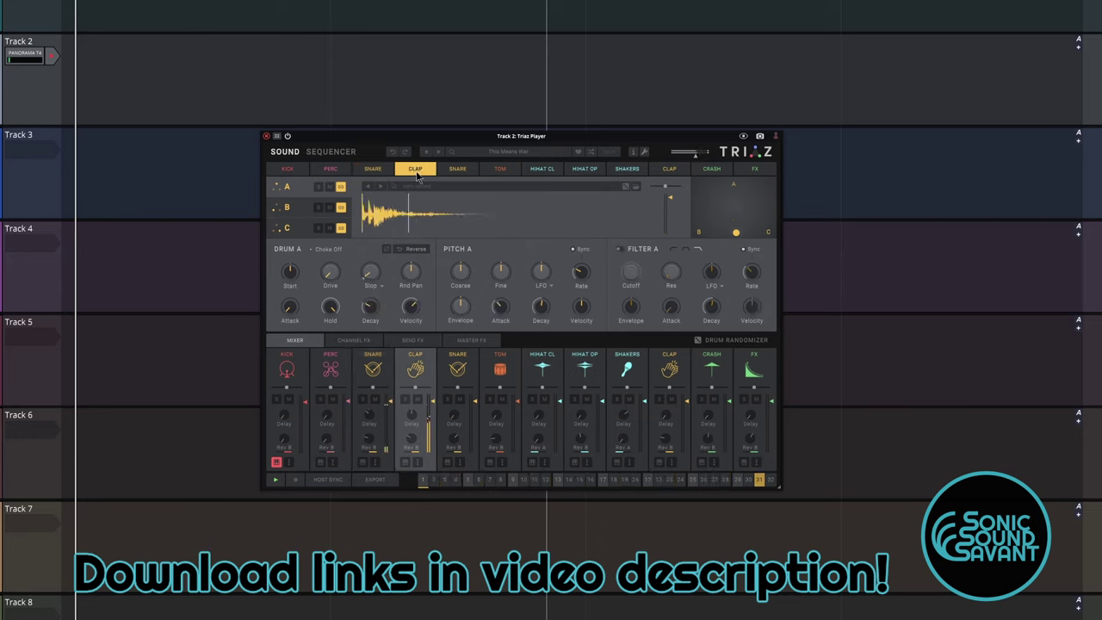
pyautogui.click(464, 170)
pyautogui.click(500, 170)
pyautogui.click(542, 170)
pyautogui.click(584, 169)
pyautogui.click(626, 170)
pyautogui.click(669, 169)
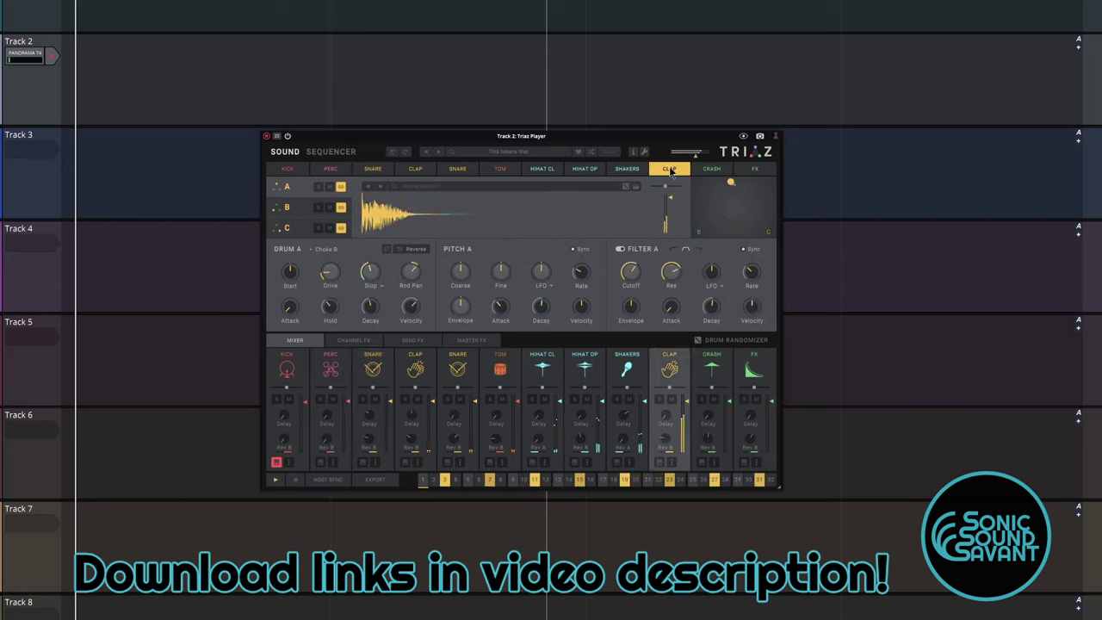
pyautogui.click(711, 169)
# Step: Shift the FX channel's layer blend point away from the B side towards the A–C side
pyautogui.click(750, 170)
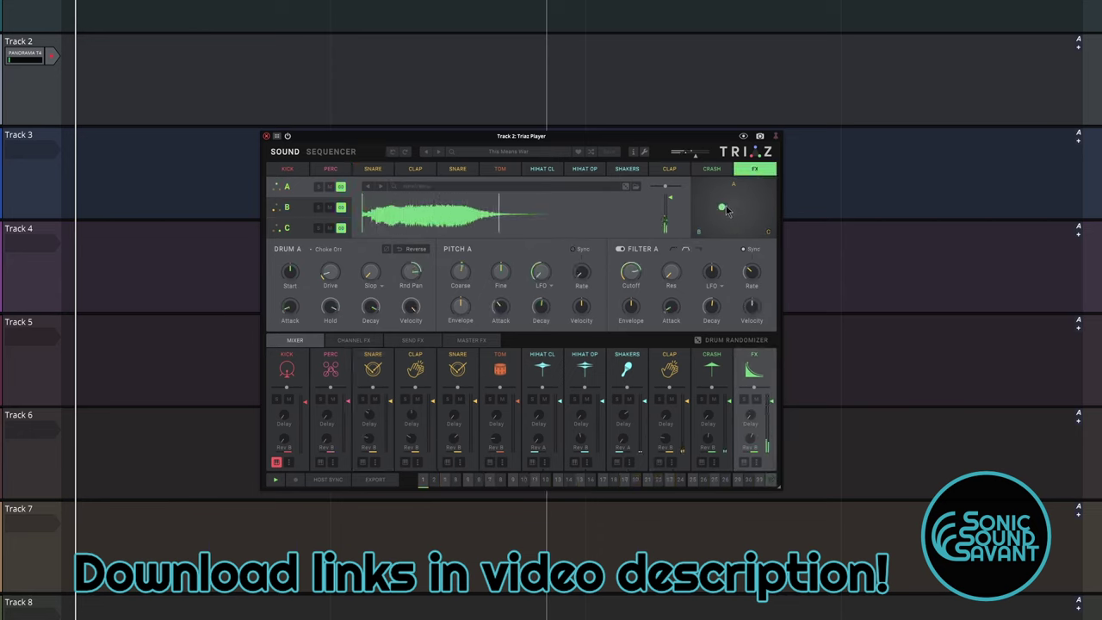
pyautogui.moveTo(738, 210); pyautogui.dragTo(756, 198)
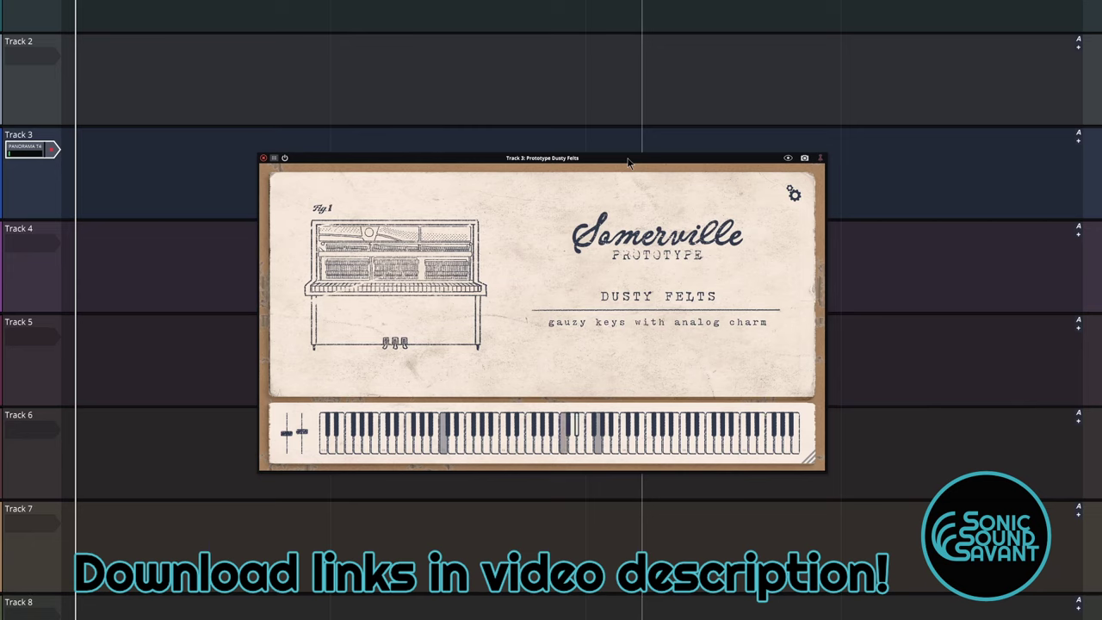
# Step: Open the Dusty Felts sound settings and audition the presets Far Away, Overdrive (LOUD!), Pure, Sick and Static
pyautogui.click(792, 192)
pyautogui.click(368, 251)
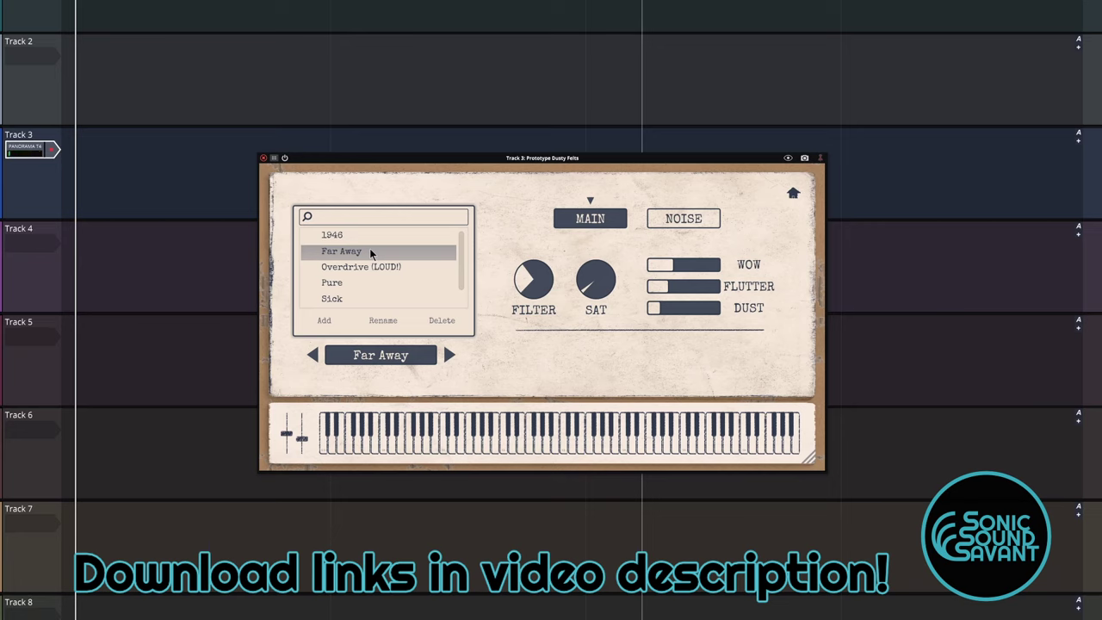
pyautogui.click(361, 269)
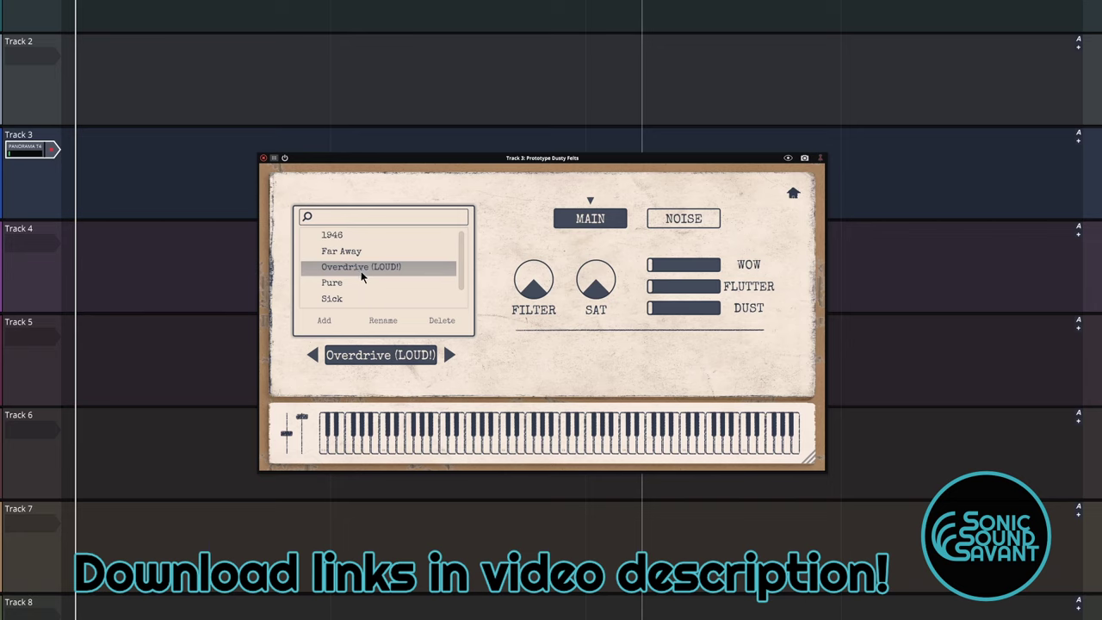
pyautogui.click(362, 282)
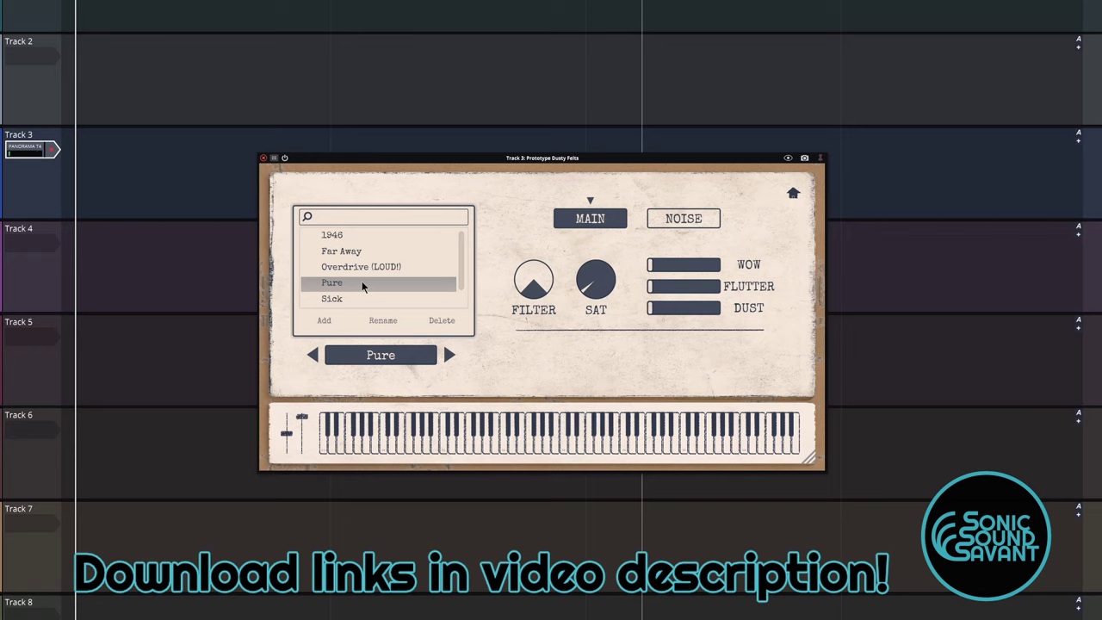
pyautogui.click(358, 298)
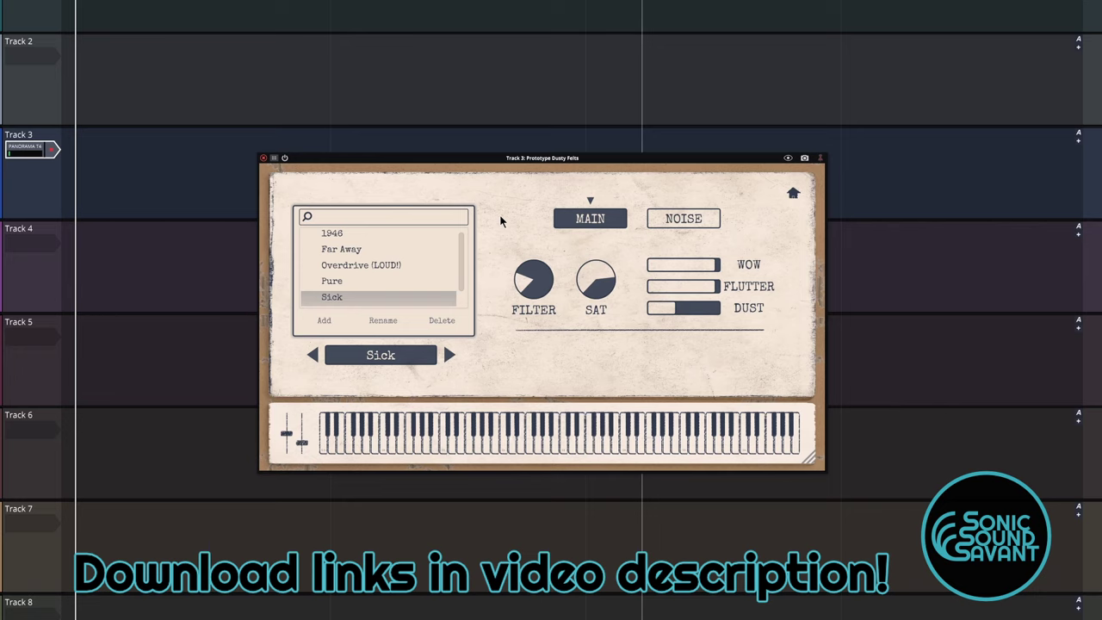
pyautogui.scroll(-1, 458, 275)
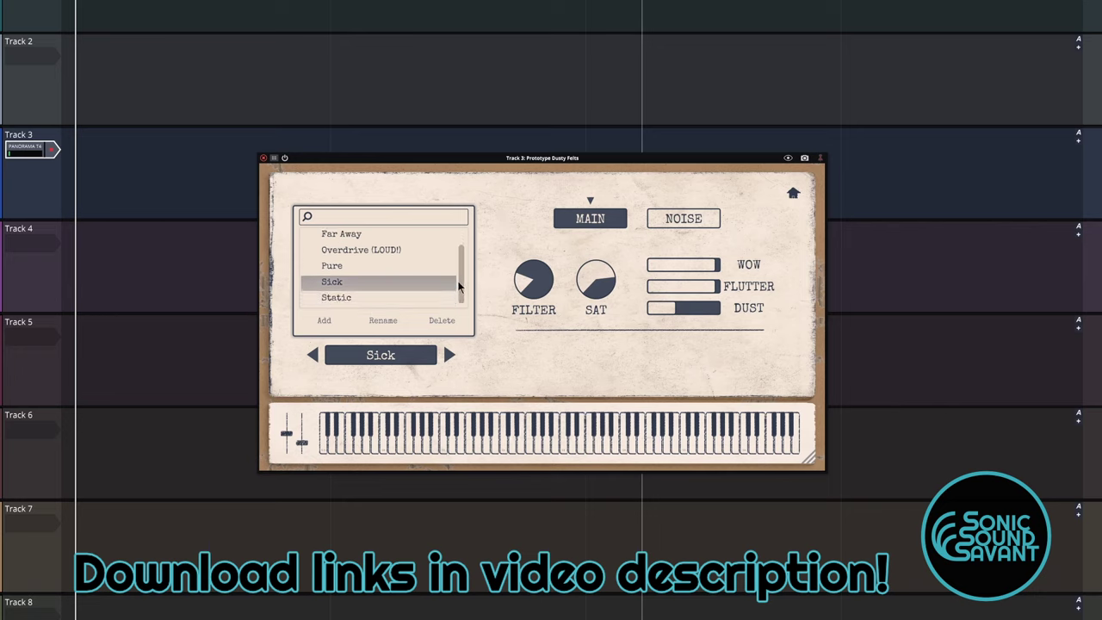
pyautogui.click(389, 296)
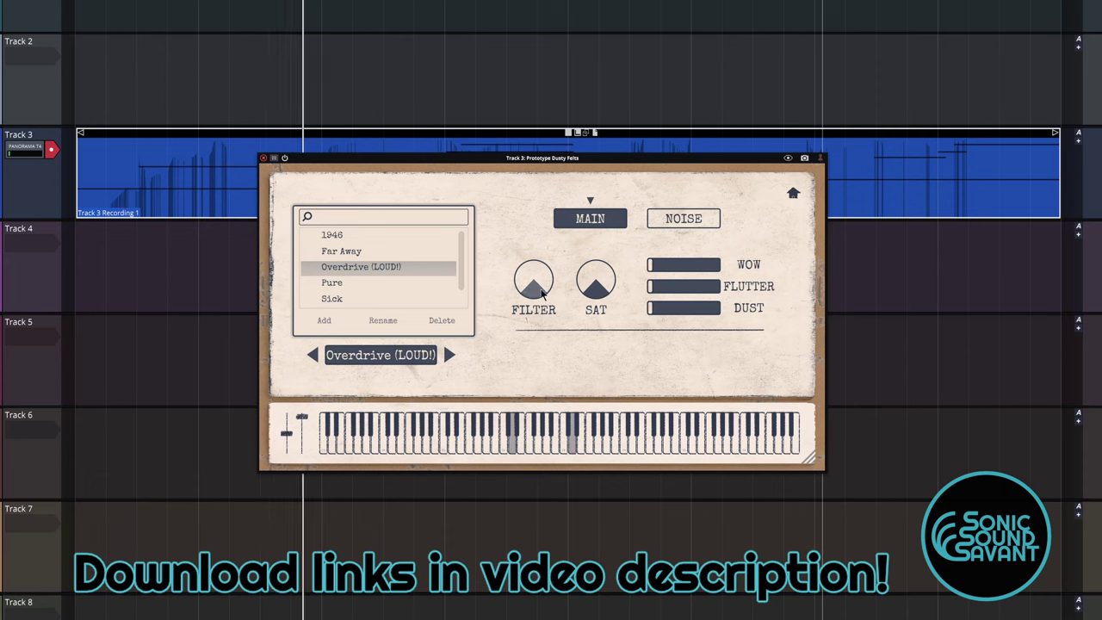
# Step: Lower the filter and the saturation of the Overdrive (LOUD!) preset to roughly mid-range
pyautogui.moveTo(541, 293)
pyautogui.moveTo(536, 309); pyautogui.dragTo(526, 359)
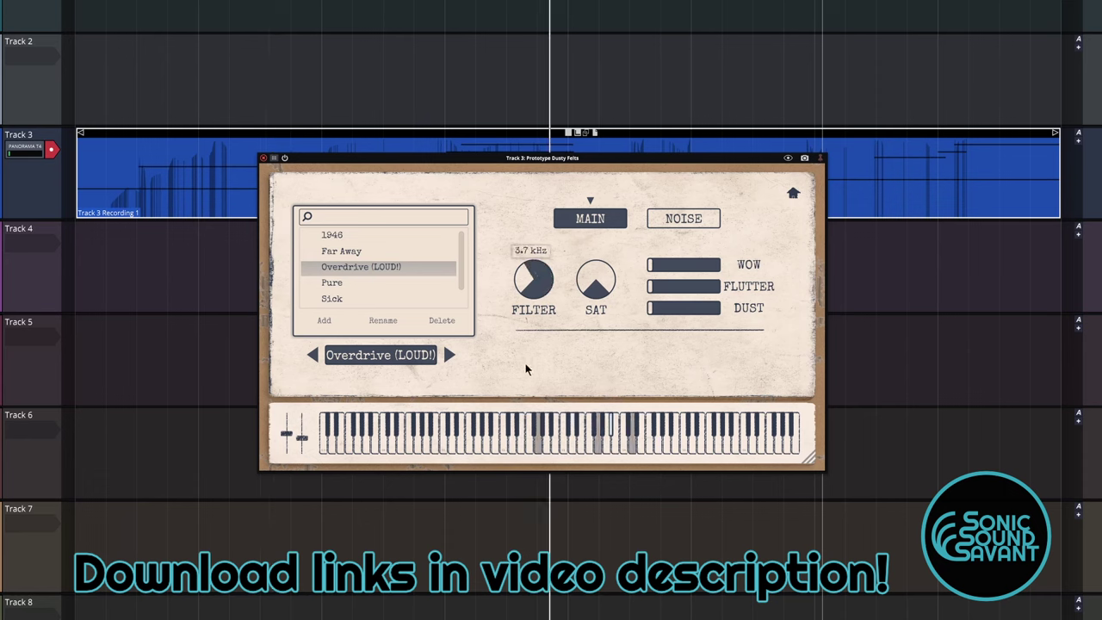
pyautogui.moveTo(589, 287)
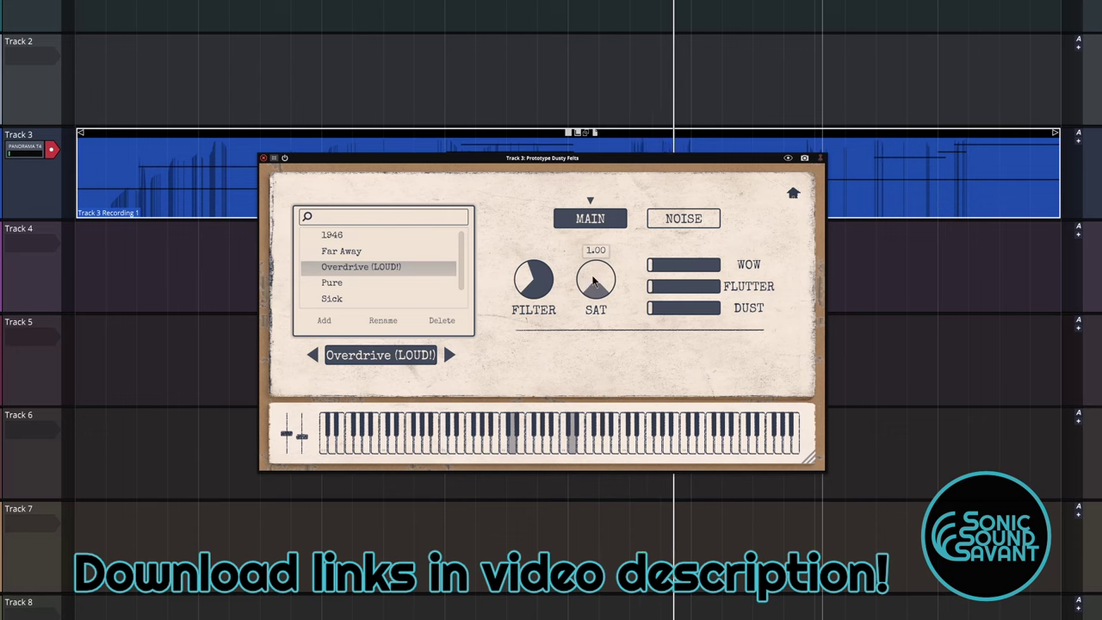
pyautogui.moveTo(592, 280); pyautogui.dragTo(592, 337)
pyautogui.moveTo(543, 284); pyautogui.dragTo(533, 373)
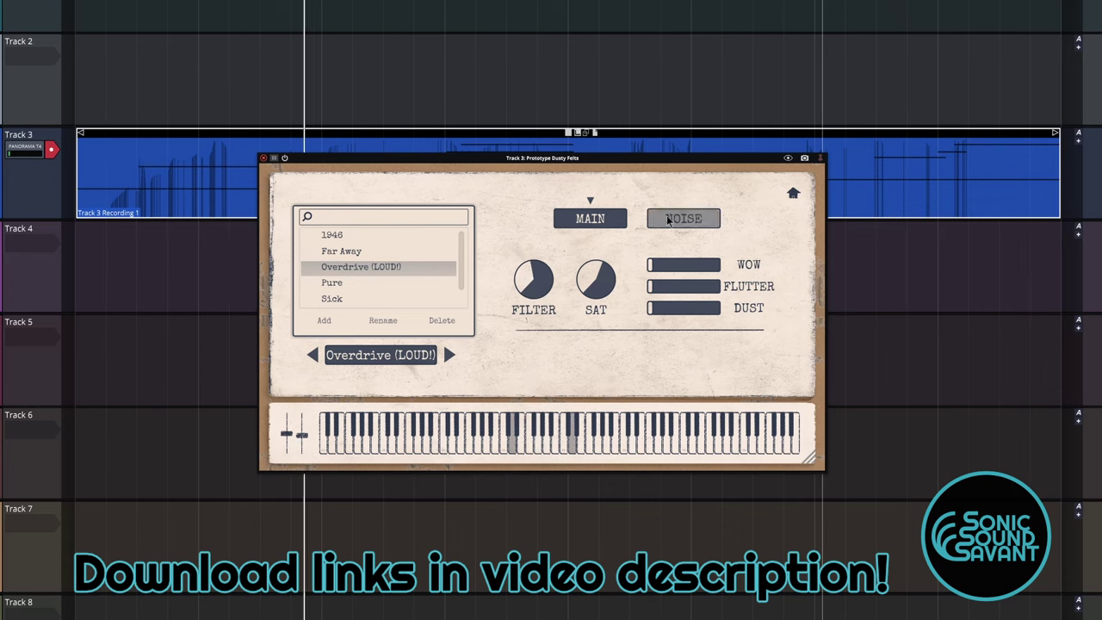
# Step: Raise wow to about a third and flutter to about half, and set dust to 0.76
pyautogui.click(651, 265)
pyautogui.moveTo(705, 267); pyautogui.dragTo(742, 314)
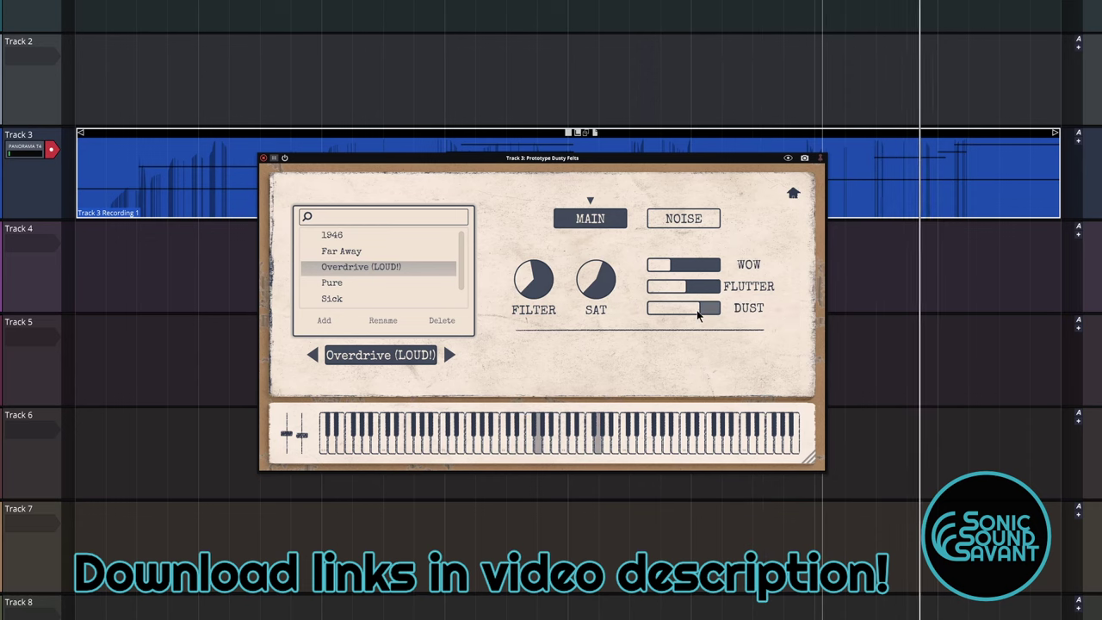
pyautogui.moveTo(696, 310); pyautogui.dragTo(663, 316)
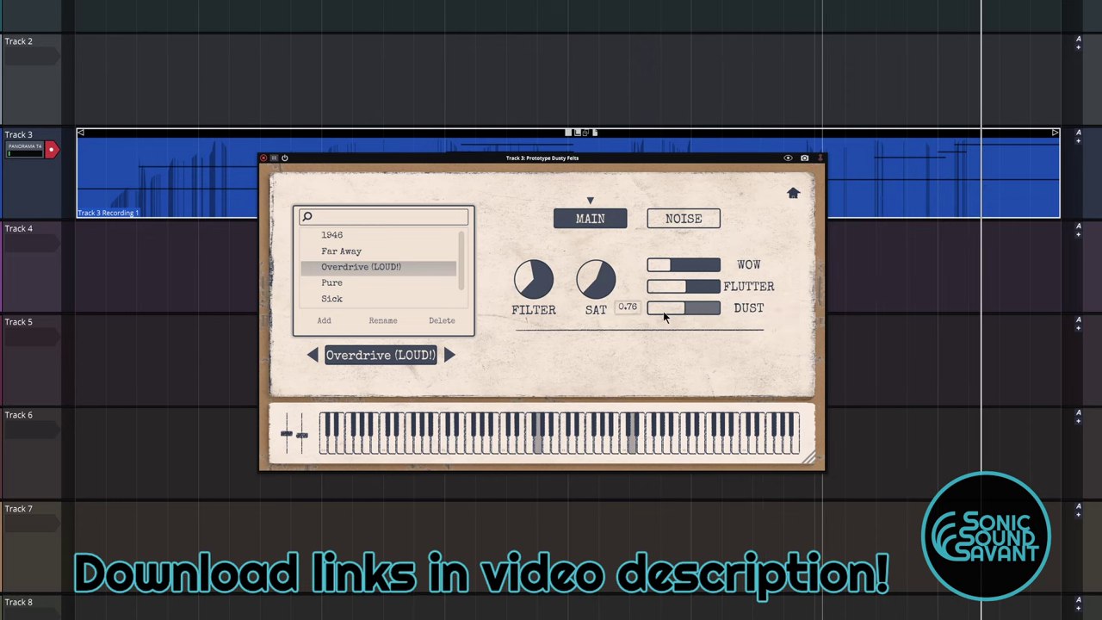
# Step: Enable the amp noise of the Overdrive (LOUD!) preset and set its level to slightly above half
pyautogui.click(684, 219)
pyautogui.moveTo(594, 275)
pyautogui.mouseDown()
pyautogui.moveTo(621, 276)
pyautogui.moveTo(594, 278)
pyautogui.mouseUp()
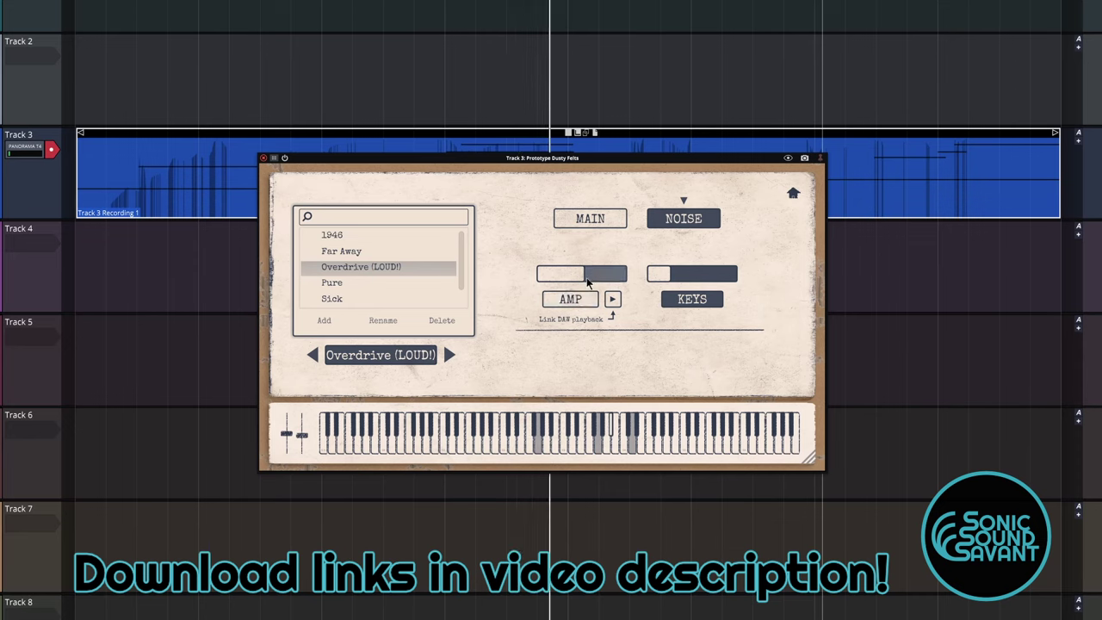
pyautogui.moveTo(583, 275); pyautogui.dragTo(592, 276)
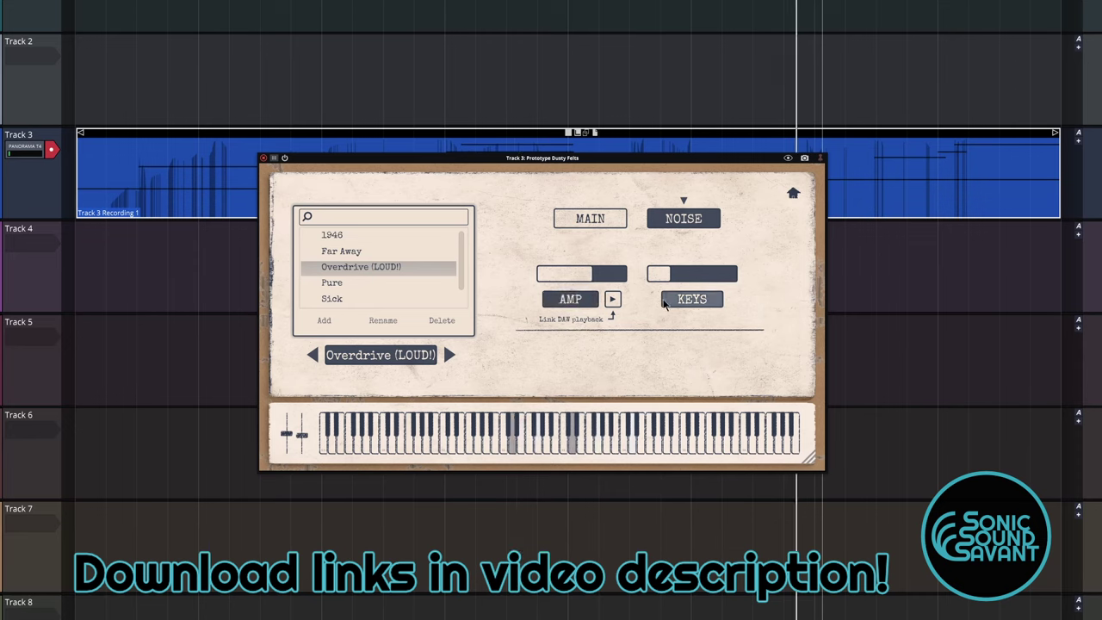
# Step: Set the key noise level to about three quarters, reduce the amp noise level, and return to the main sound controls
pyautogui.moveTo(669, 276); pyautogui.dragTo(749, 278)
pyautogui.click(708, 299)
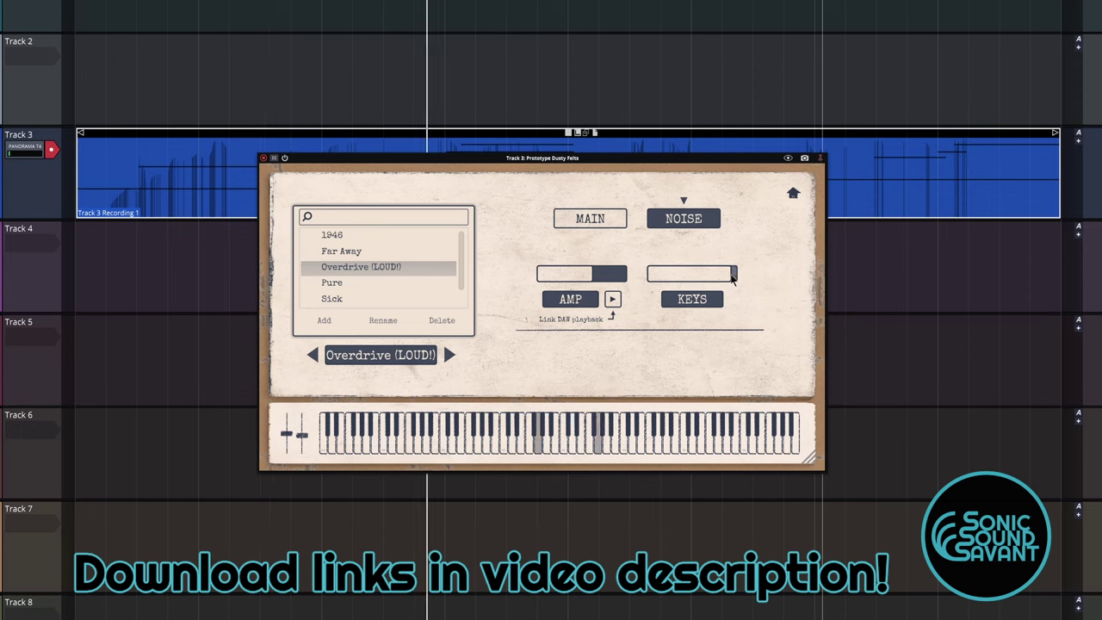
pyautogui.moveTo(731, 277); pyautogui.dragTo(706, 274)
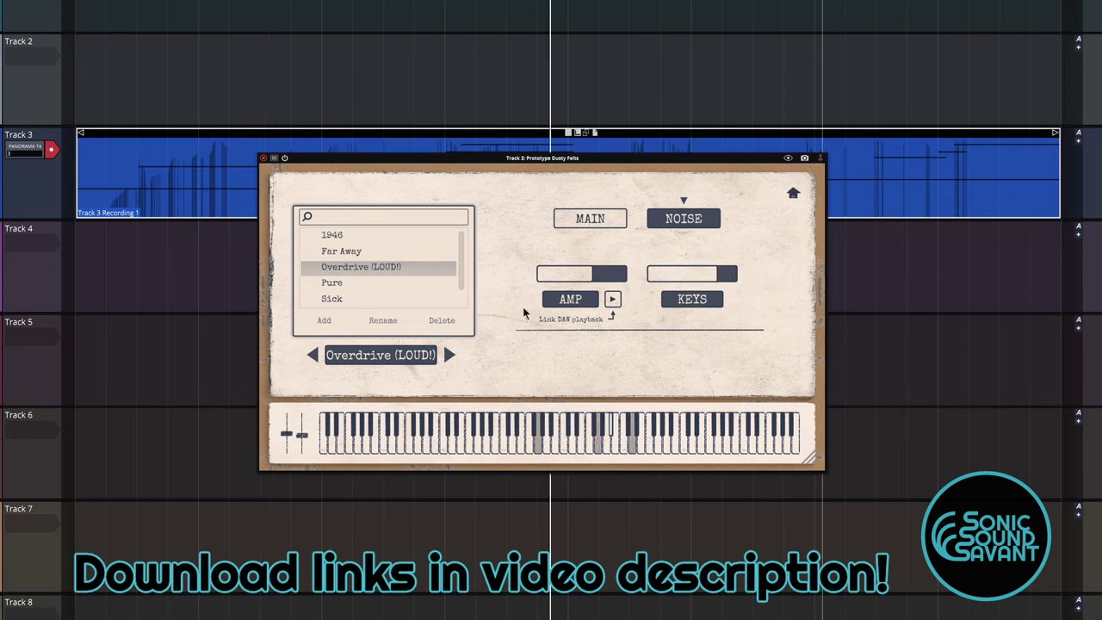
pyautogui.moveTo(578, 273); pyautogui.dragTo(551, 274)
pyautogui.click(579, 217)
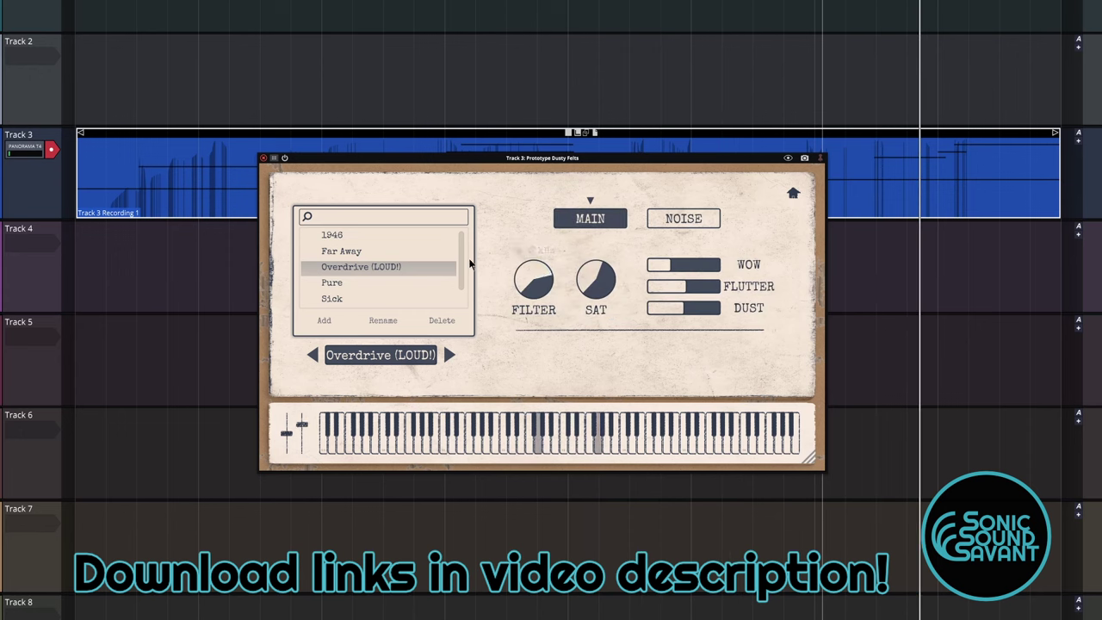
# Step: Load the Pure preset and raise its saturation to 0.31, wow slightly, flutter to about half and dust to over a third
pyautogui.click(361, 283)
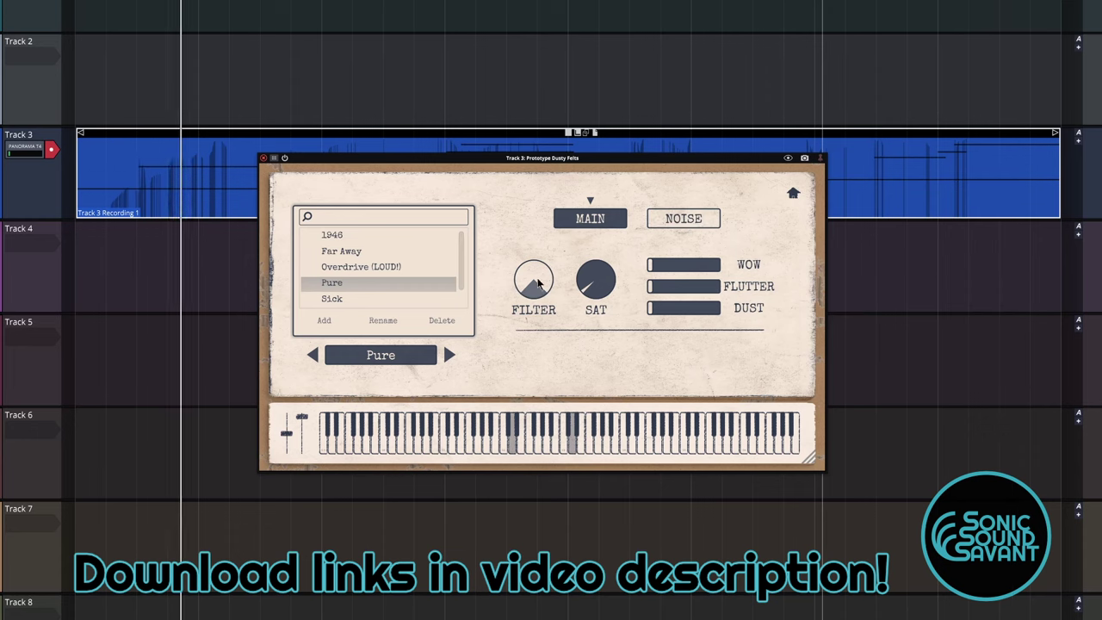
pyautogui.moveTo(538, 294)
pyautogui.moveTo(538, 295)
pyautogui.mouseDown()
pyautogui.moveTo(522, 379)
pyautogui.moveTo(521, 293)
pyautogui.mouseUp()
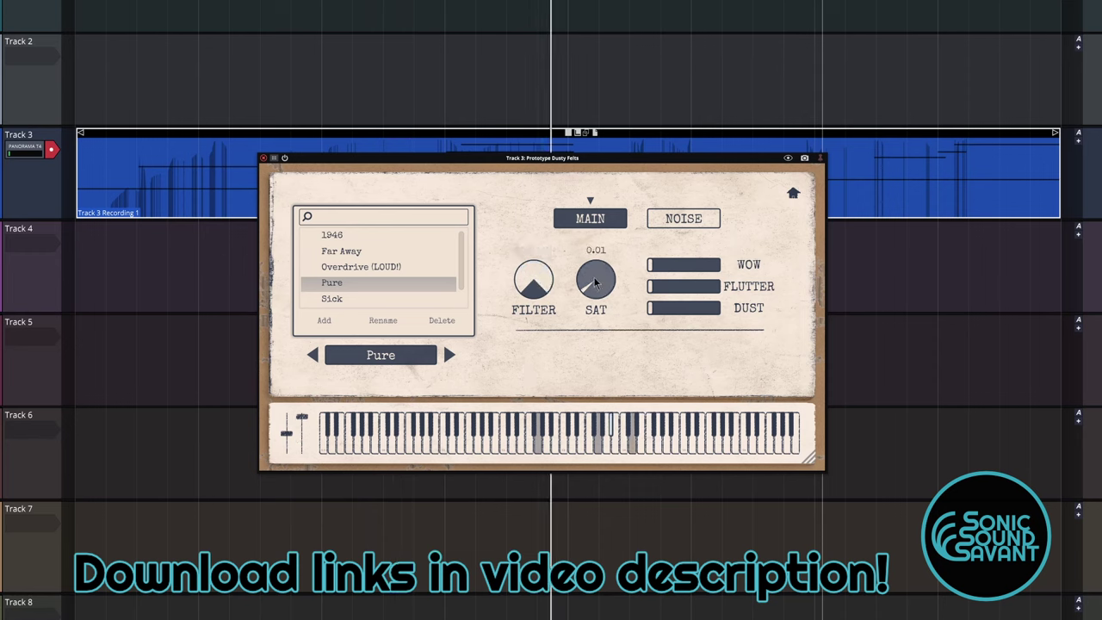
pyautogui.moveTo(595, 282); pyautogui.dragTo(590, 234)
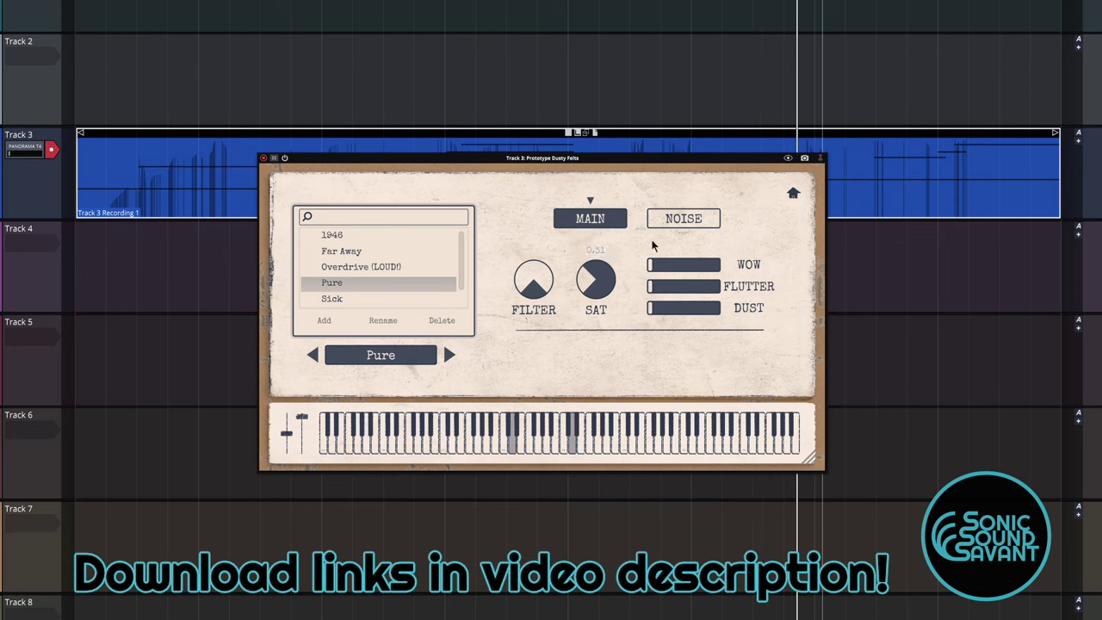
pyautogui.moveTo(663, 266); pyautogui.dragTo(731, 309)
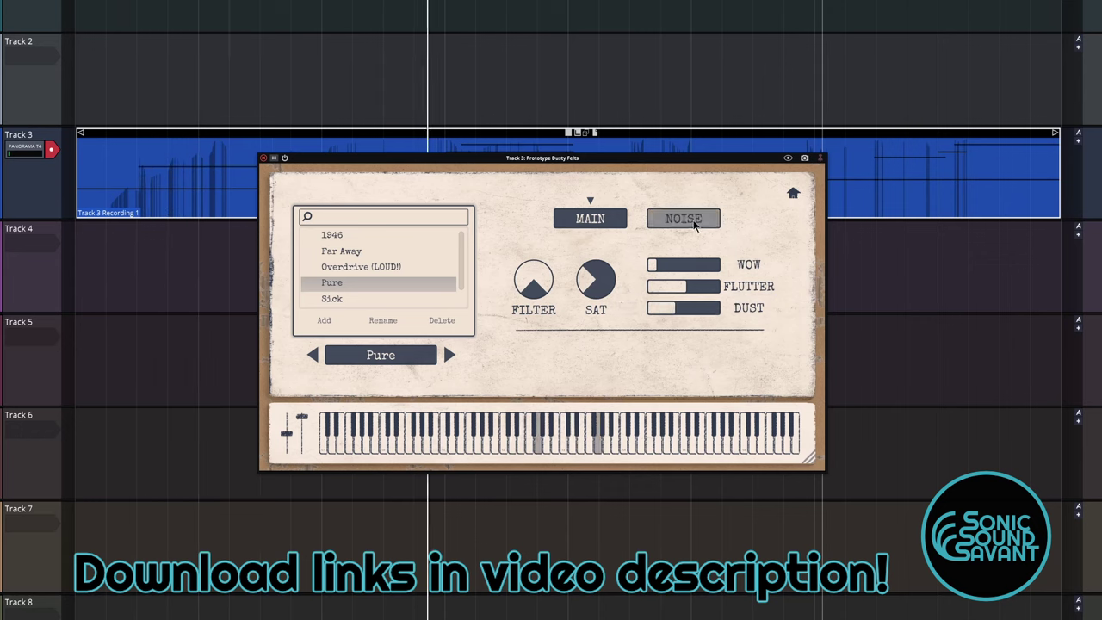
# Step: Set the Pure preset's amp noise level to about half and its key noise level to -12.1 dB
pyautogui.click(693, 221)
pyautogui.click(587, 302)
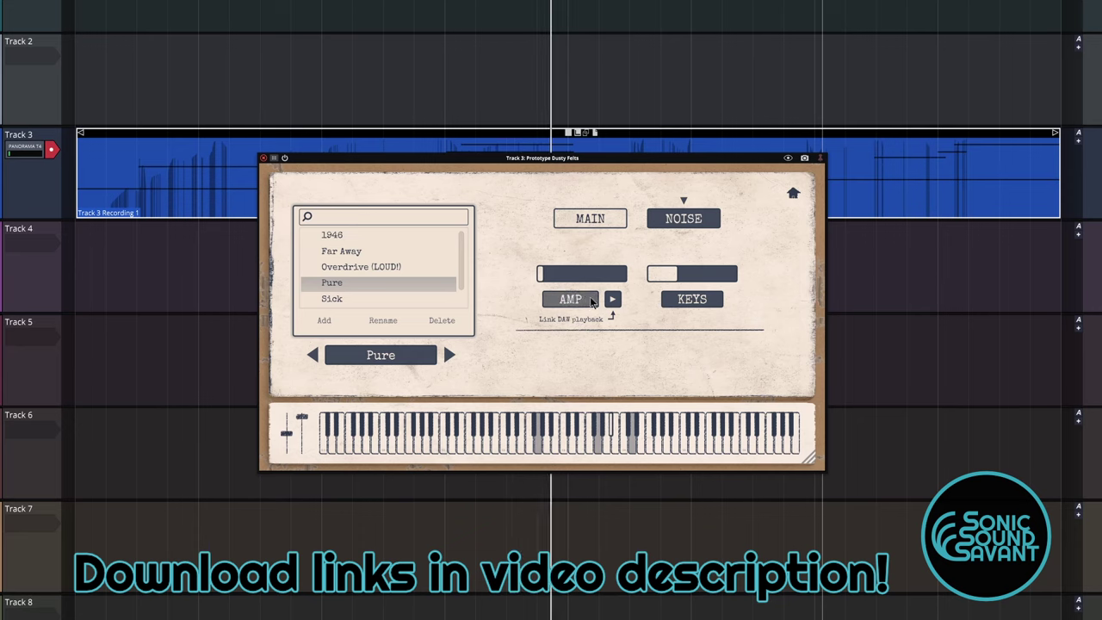
pyautogui.moveTo(575, 278); pyautogui.dragTo(641, 289)
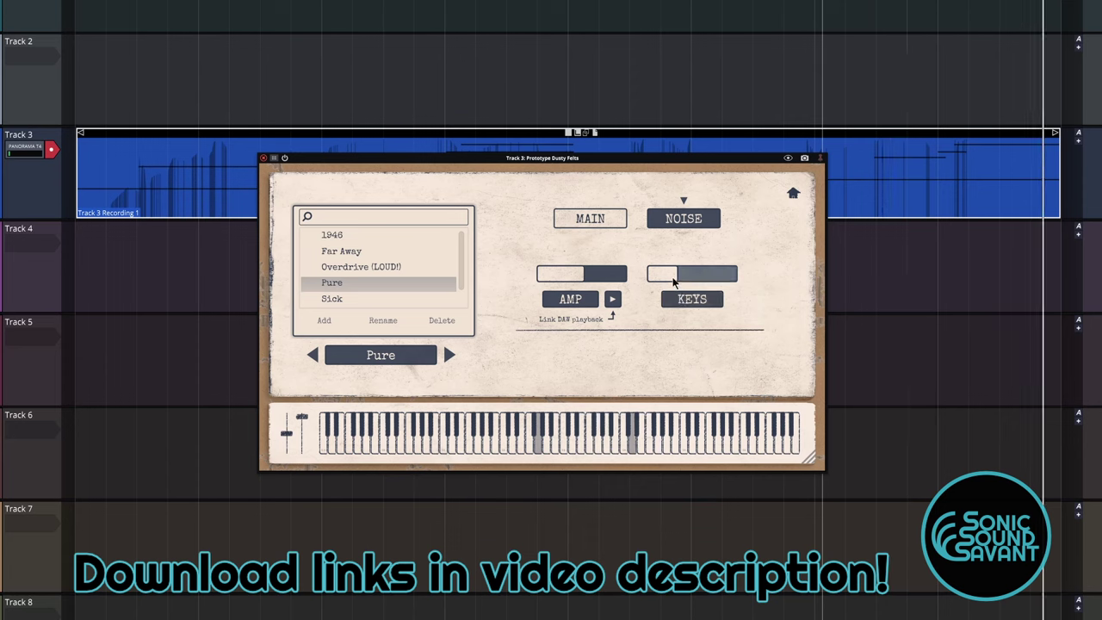
pyautogui.moveTo(680, 274); pyautogui.dragTo(768, 274)
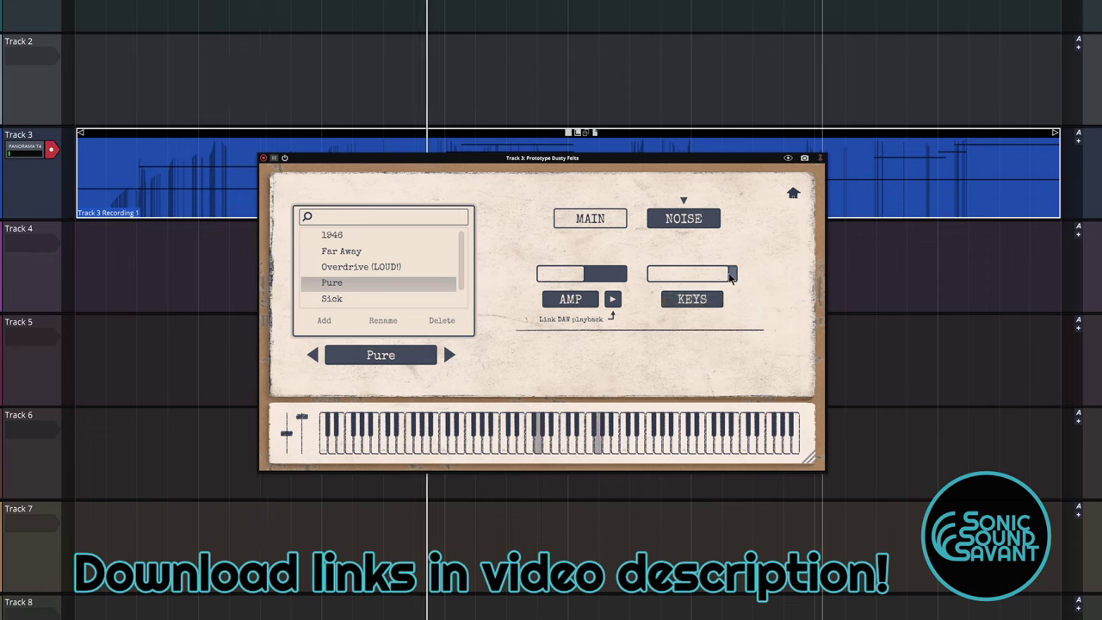
pyautogui.moveTo(724, 274); pyautogui.dragTo(709, 279)
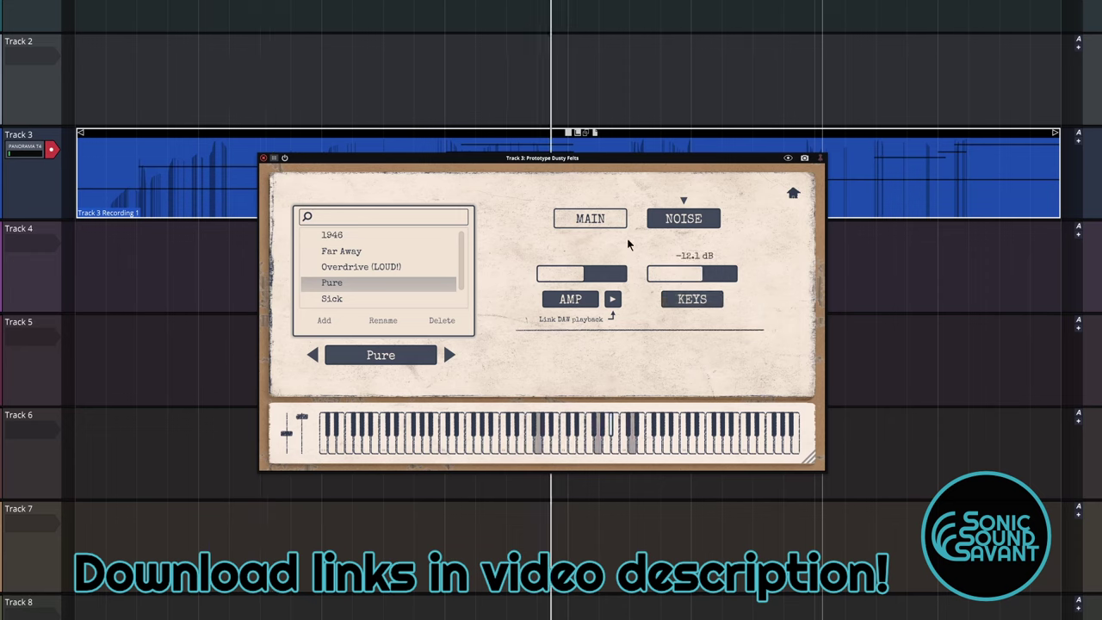
# Step: Raise the Pure preset's saturation and lower its filter, both to about three quarters, and return to the instrument's home page
pyautogui.click(589, 218)
pyautogui.moveTo(598, 270); pyautogui.dragTo(585, 211)
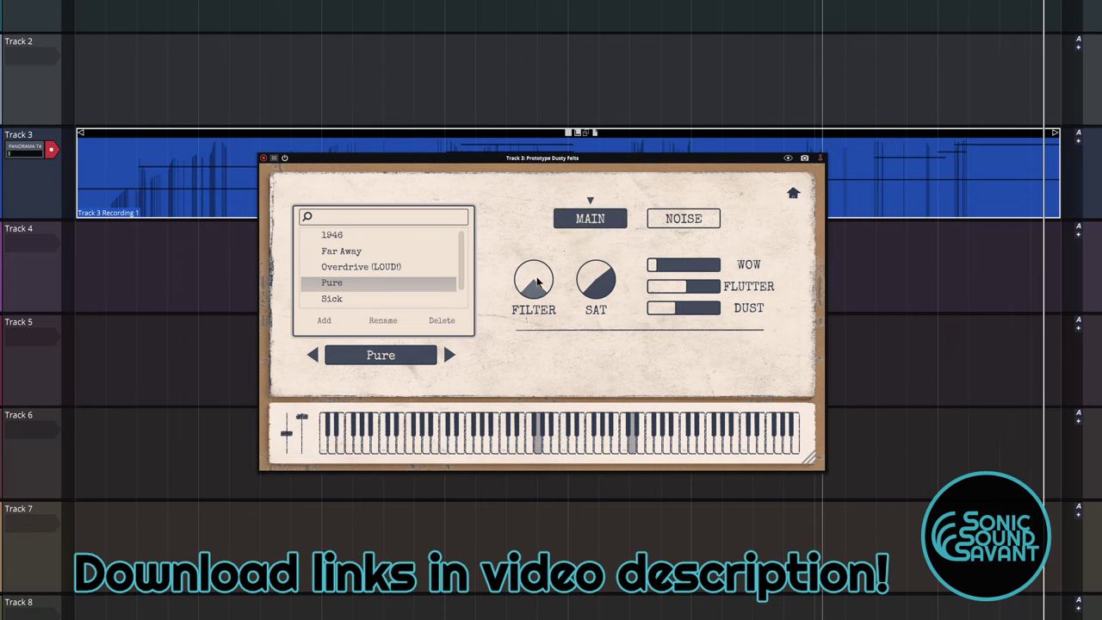
pyautogui.moveTo(536, 282); pyautogui.dragTo(537, 311)
pyautogui.moveTo(605, 279); pyautogui.dragTo(606, 264)
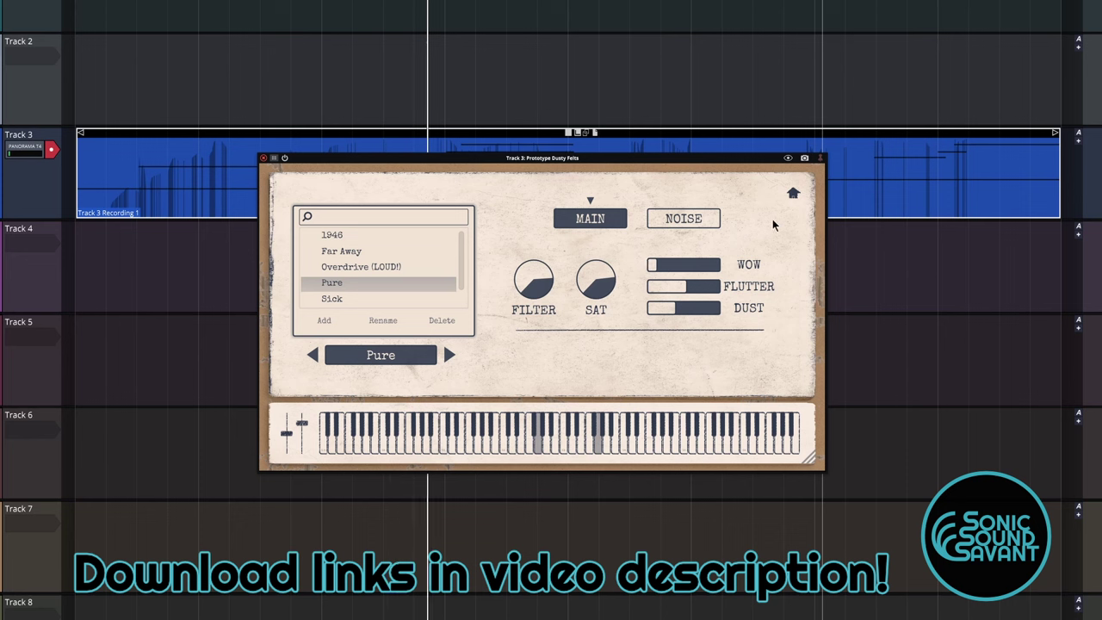
pyautogui.click(792, 193)
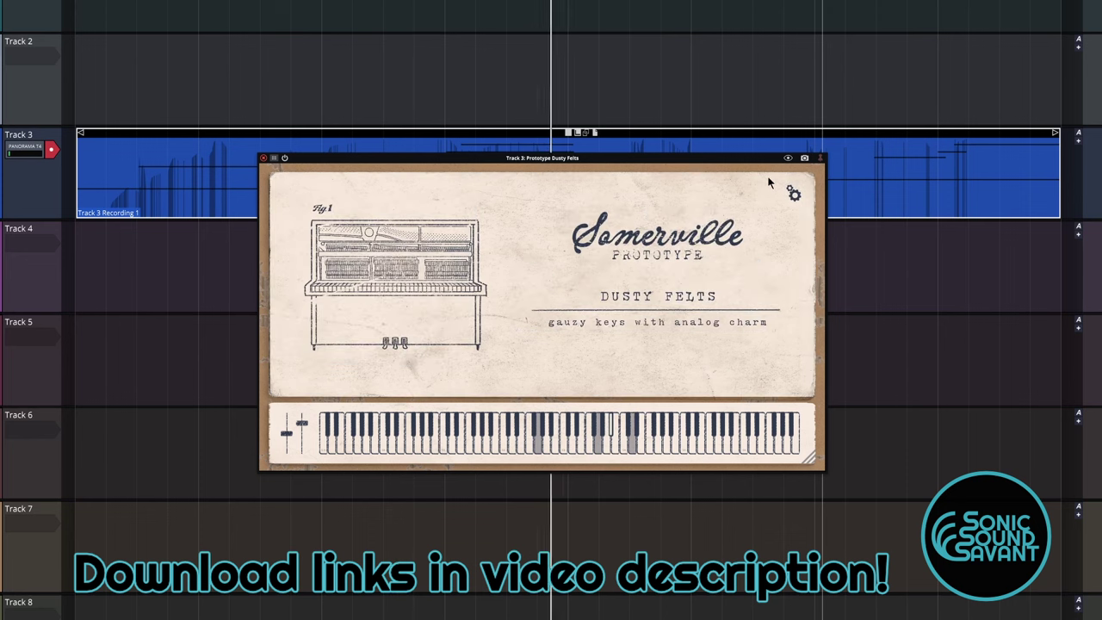